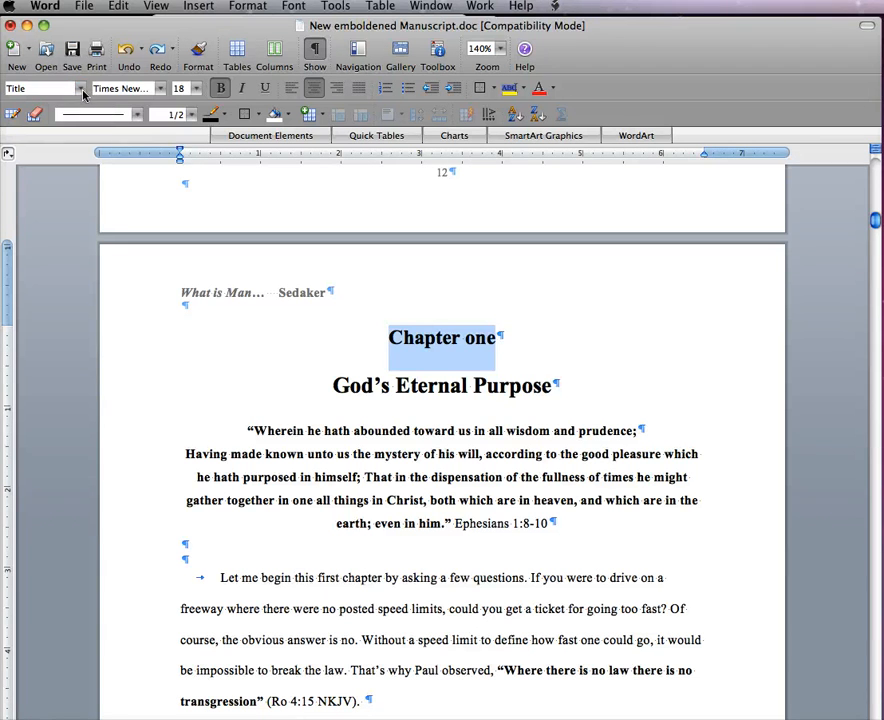
# Apply the Heading 1 style to the "Chapter one" line and to the "God's Eternal Purpose" title line
pyautogui.click(82, 90)
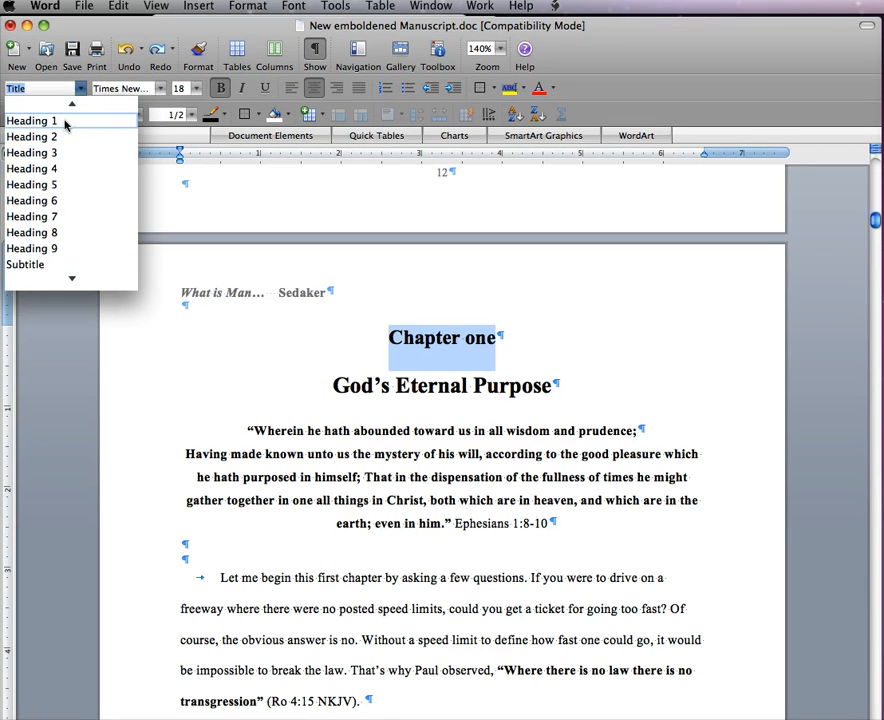
pyautogui.click(65, 124)
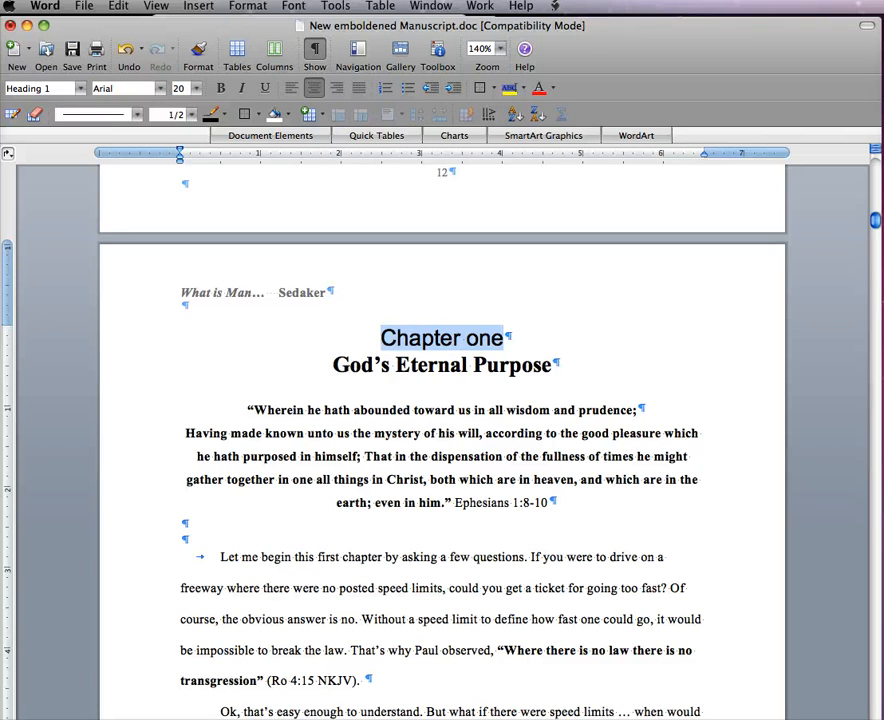
pyautogui.click(411, 365)
pyautogui.moveTo(411, 365); pyautogui.dragTo(345, 367)
pyautogui.moveTo(472, 367); pyautogui.dragTo(560, 367)
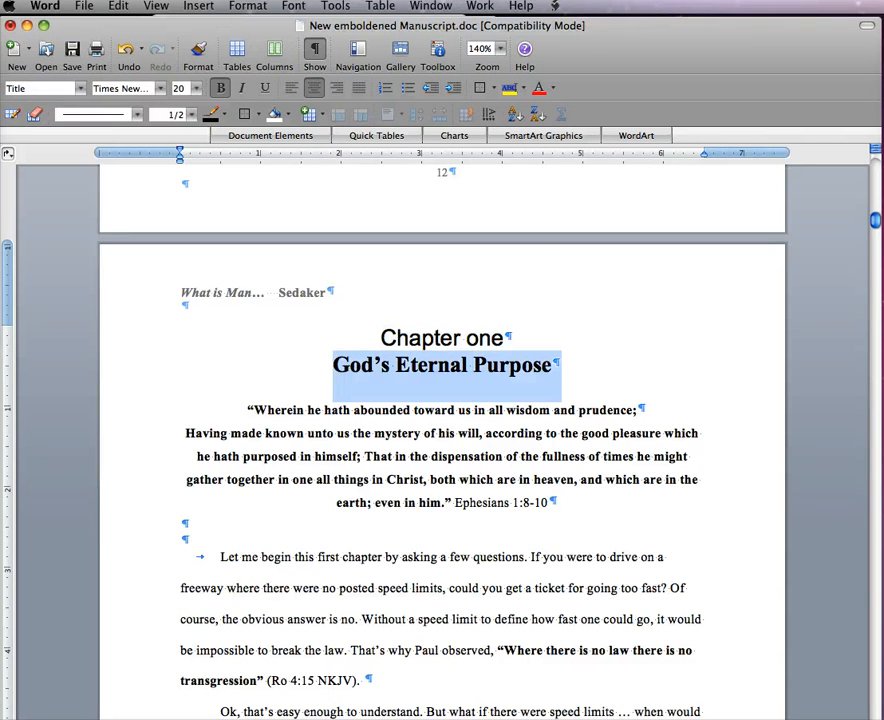
pyautogui.click(81, 88)
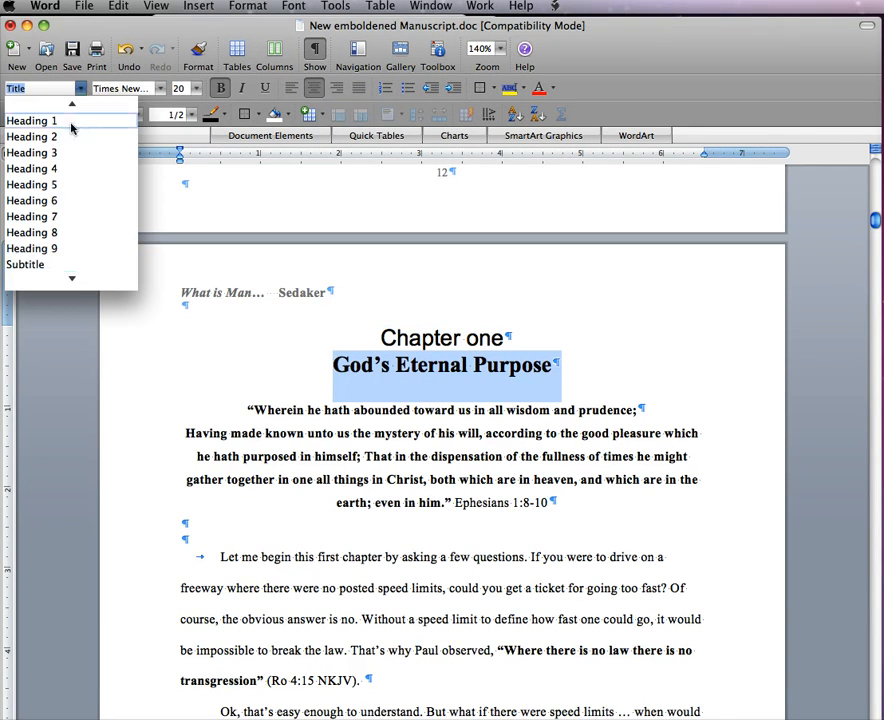
pyautogui.click(71, 122)
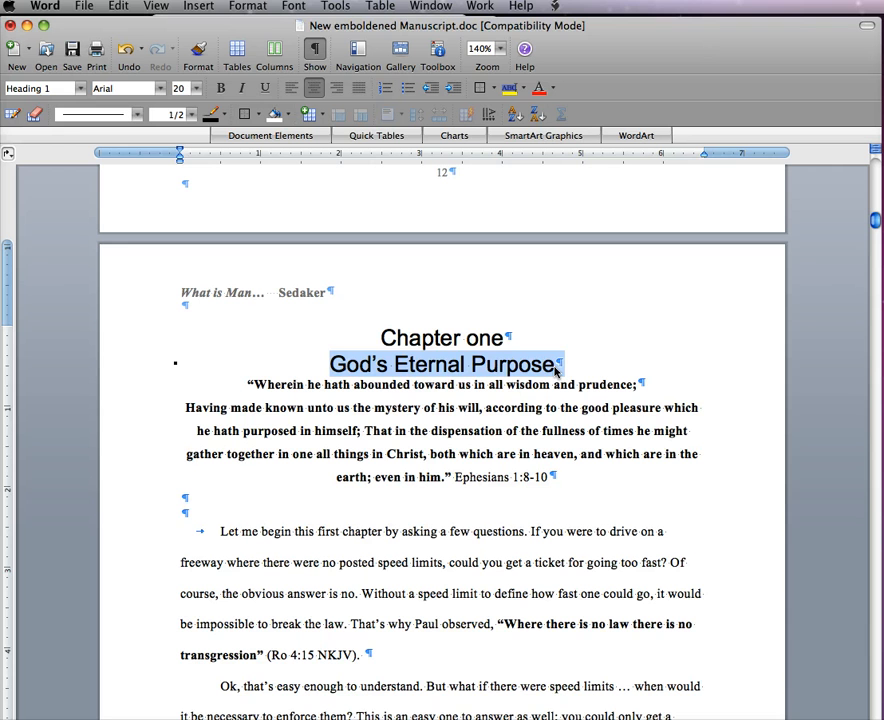
# Try breaking the Ephesians quotation before "and prudence;" and left-aligning the new line, and remove that break again
pyautogui.moveTo(248, 384); pyautogui.dragTo(556, 477)
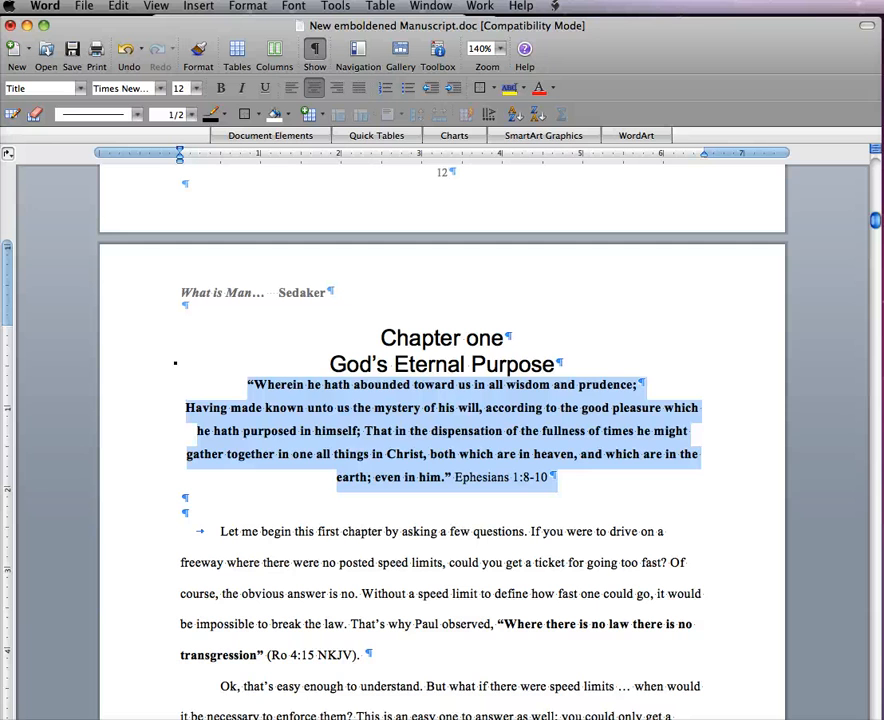
pyautogui.click(584, 458)
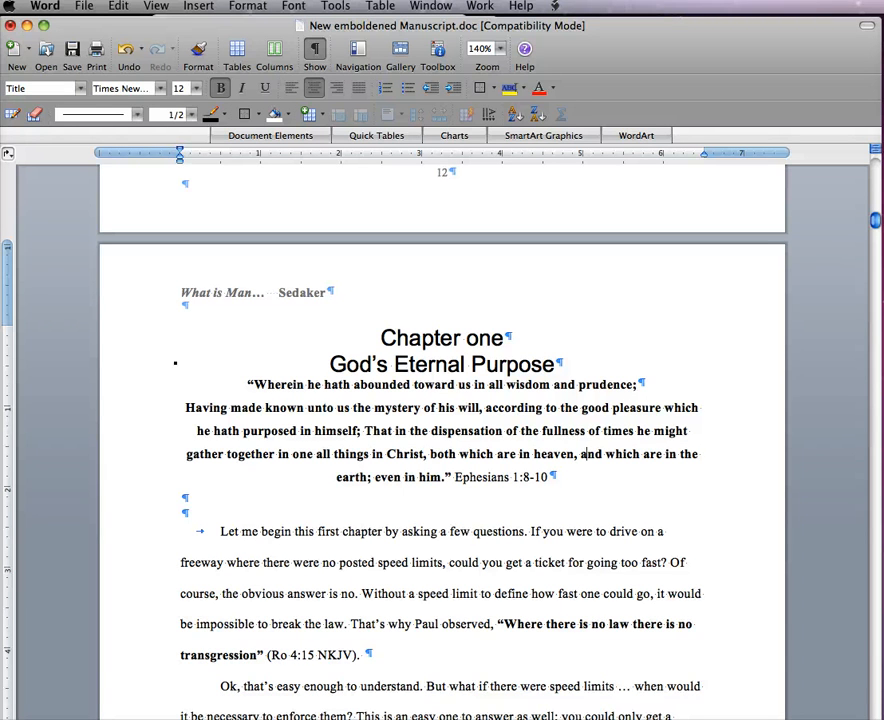
pyautogui.click(553, 385)
pyautogui.press('Return')
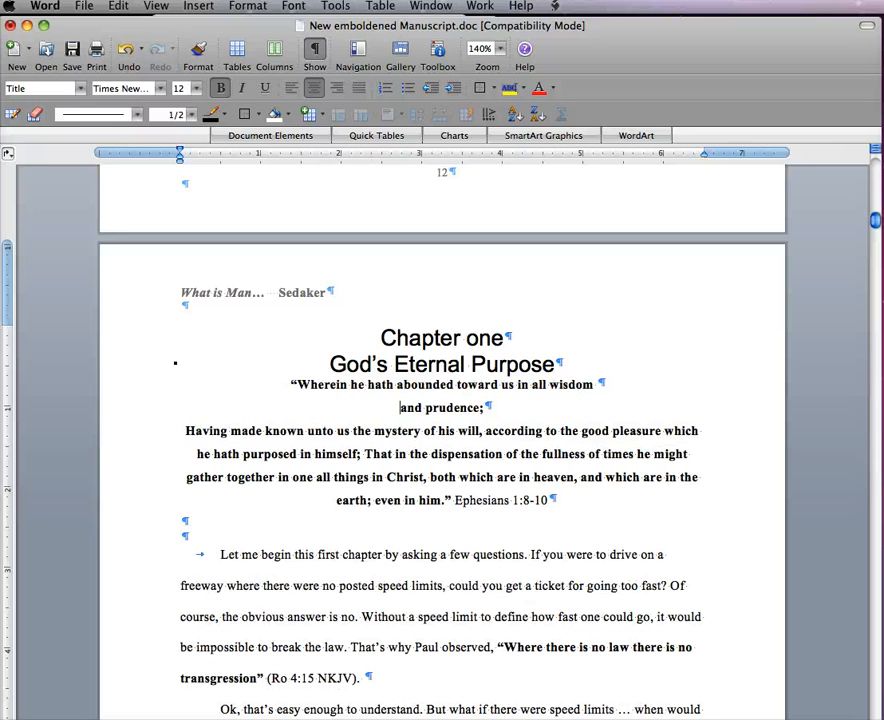
pyautogui.press('super+l')
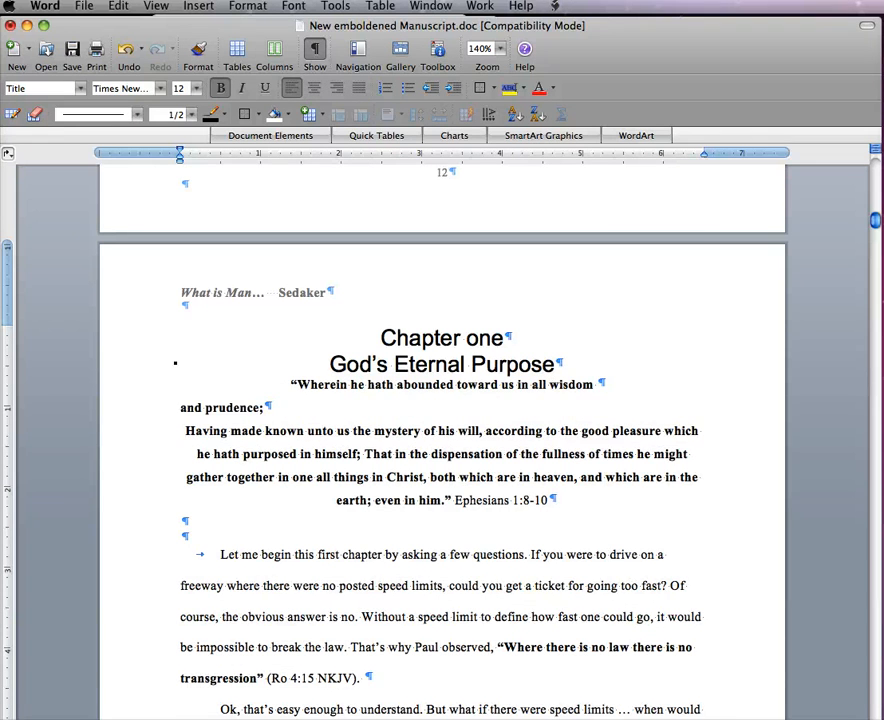
pyautogui.press('BackSpace')
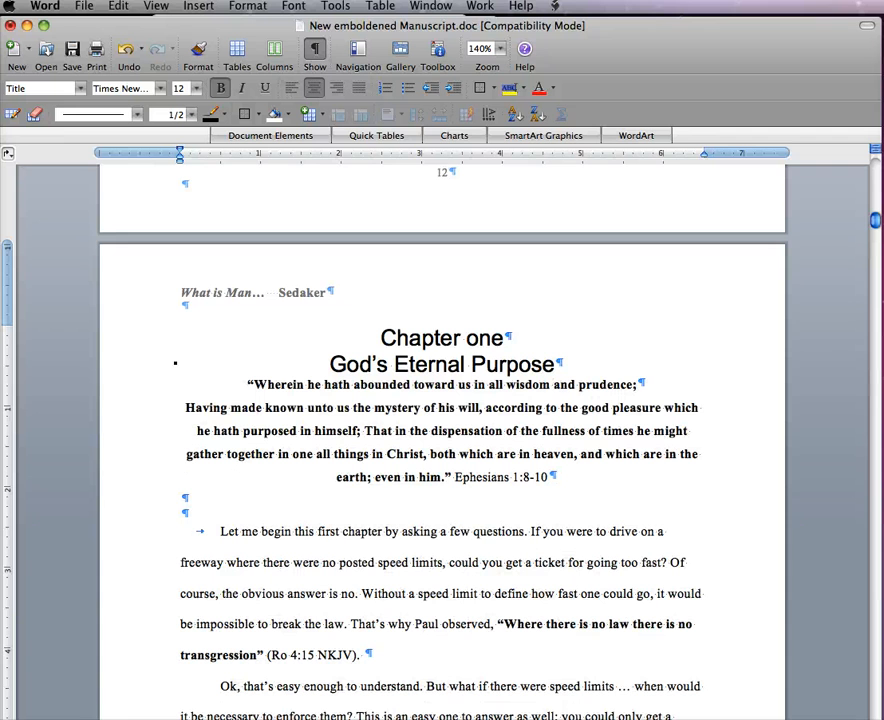
# Merge the Ephesians quotation into one centred paragraph by removing the break after "prudence;", and insert an empty paragraph between the title and the quotation
pyautogui.click(636, 384)
pyautogui.press('Right')
pyautogui.press('super+l')
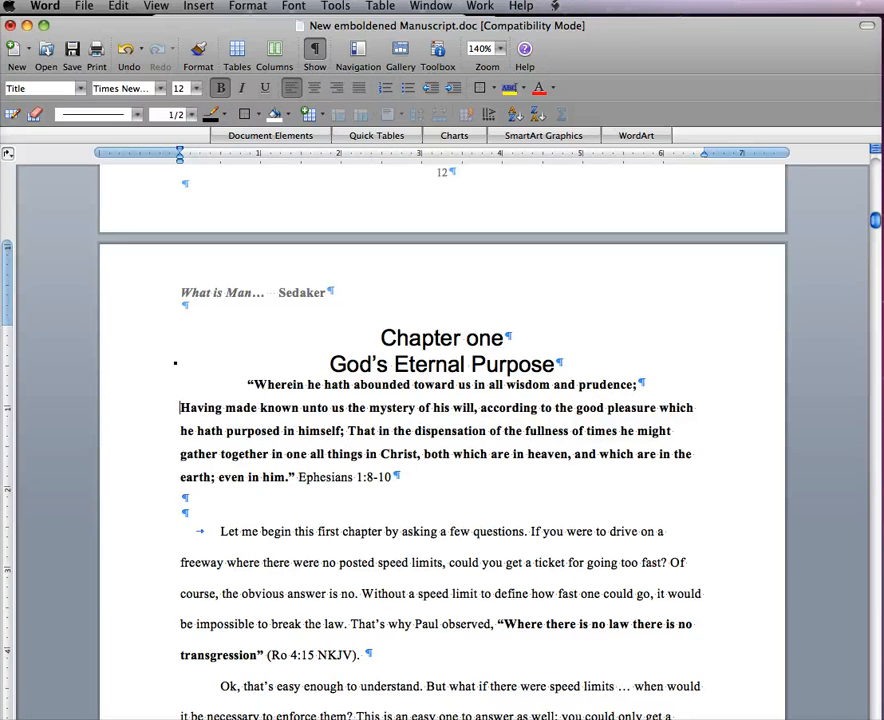
pyautogui.press('BackSpace')
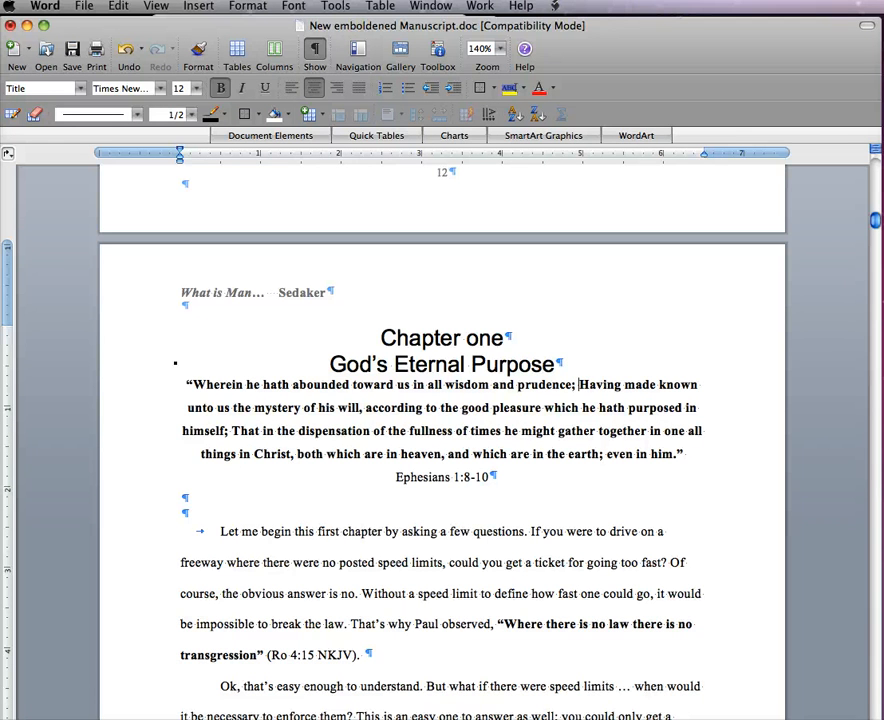
pyautogui.press('Up')
pyautogui.press('Return')
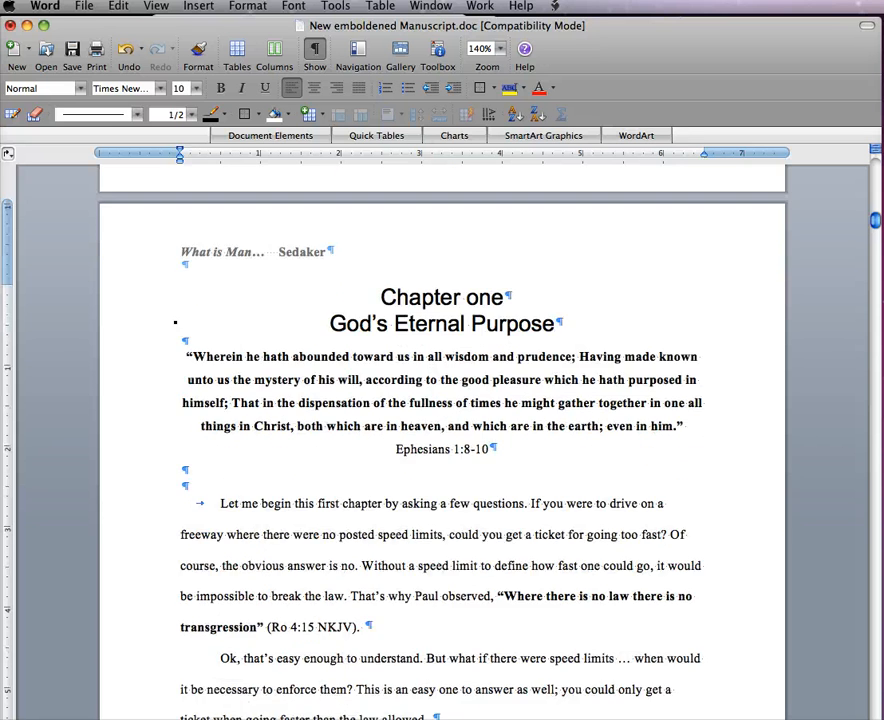
# Try indenting the "Let me begin this first chapter" paragraph with extra spaces, and delete those spaces
pyautogui.scroll(-5, 442, 450)
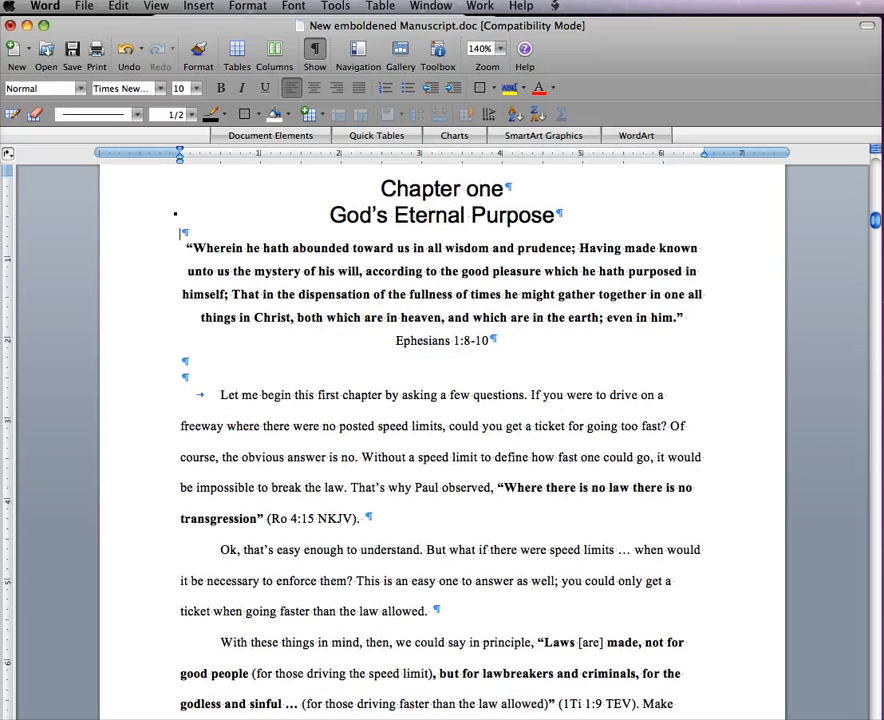
pyautogui.moveTo(220, 395); pyautogui.dragTo(395, 521)
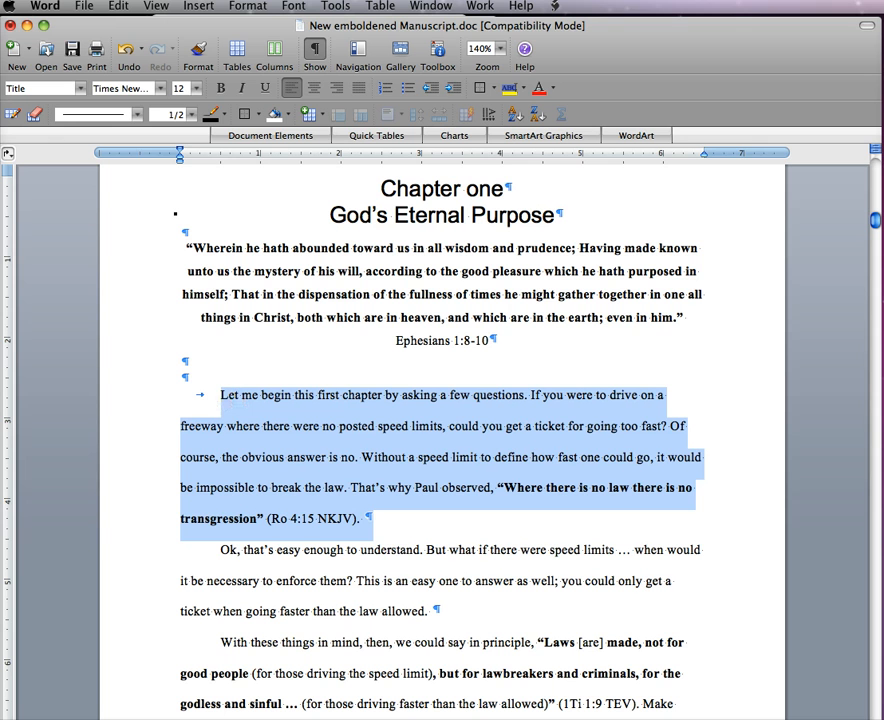
pyautogui.click(222, 397)
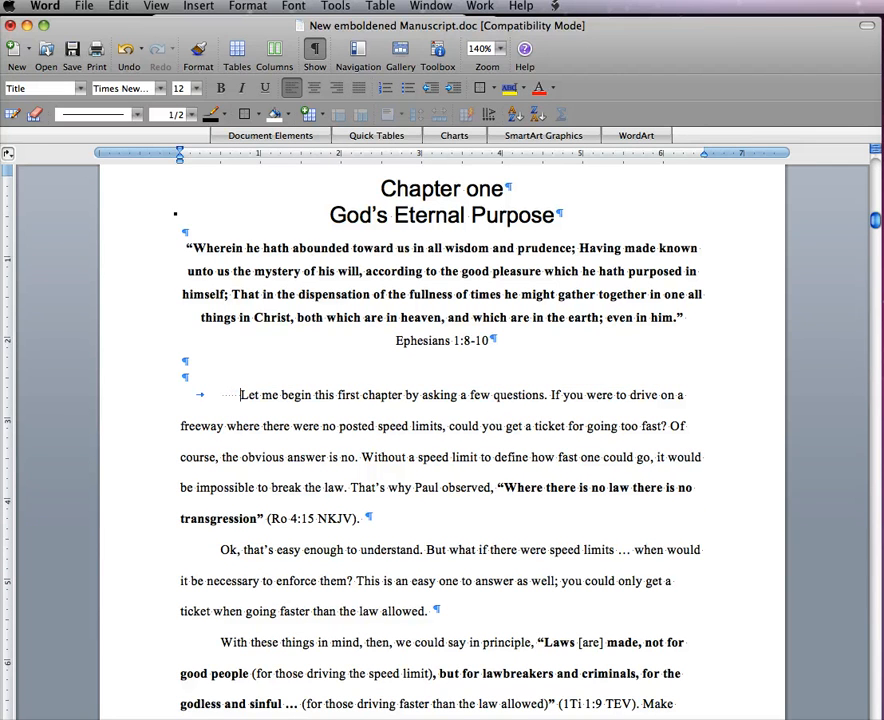
pyautogui.hotkey('shift', 'Left')
pyautogui.hotkey('shift', 'Left')
pyautogui.hotkey('shift', 'Left')
pyautogui.hotkey('shift', 'Left')
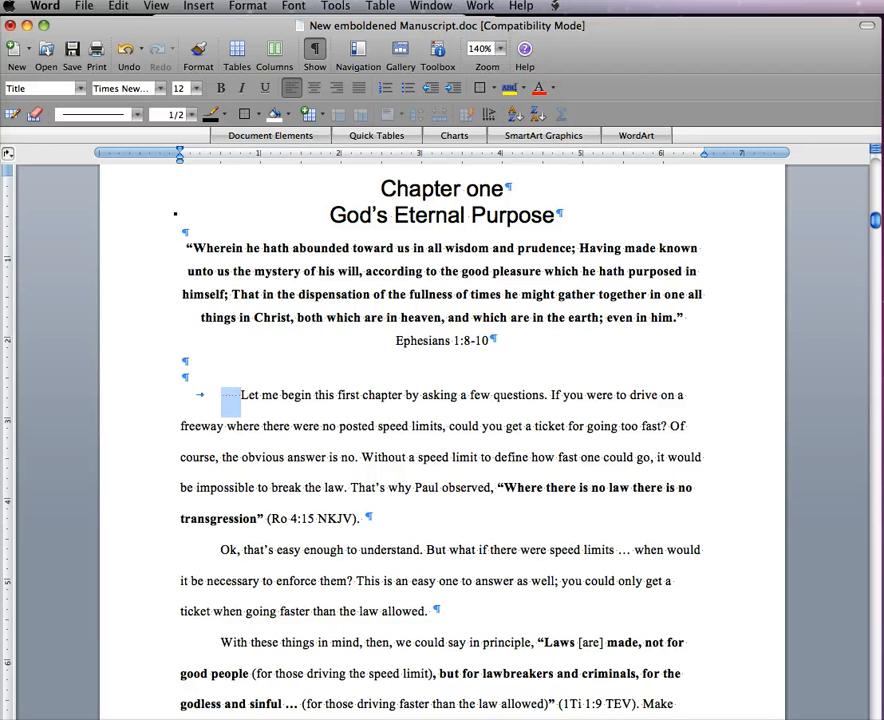
pyautogui.press('BackSpace')
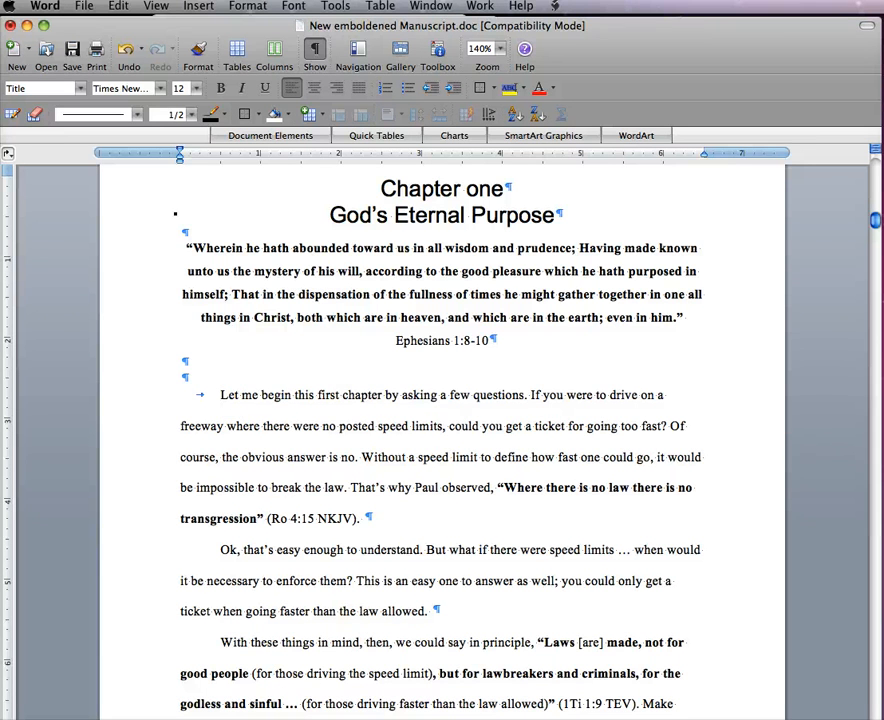
# Give the "Let me begin this first chapter" paragraph a 0.5" first-line indent and delete the tab character before its text
pyautogui.moveTo(220, 395); pyautogui.dragTo(403, 522)
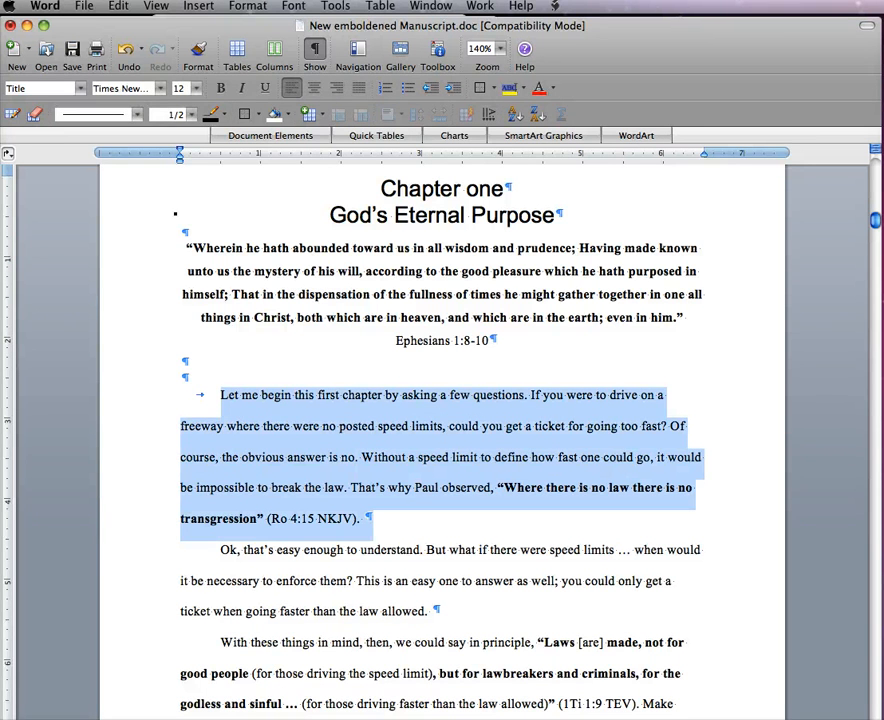
pyautogui.click(247, 6)
pyautogui.click(265, 40)
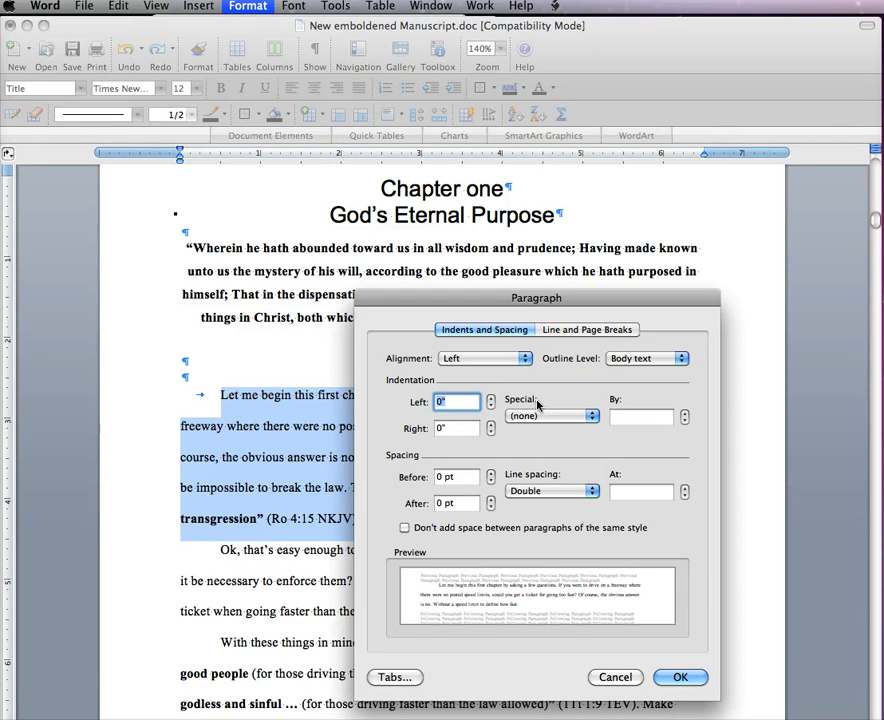
pyautogui.click(592, 417)
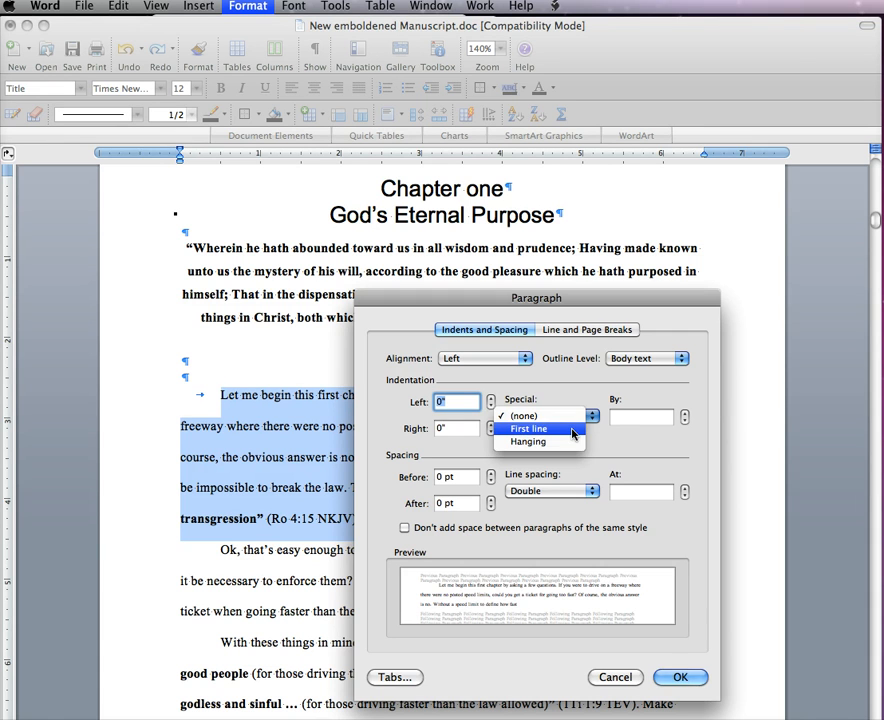
pyautogui.click(574, 430)
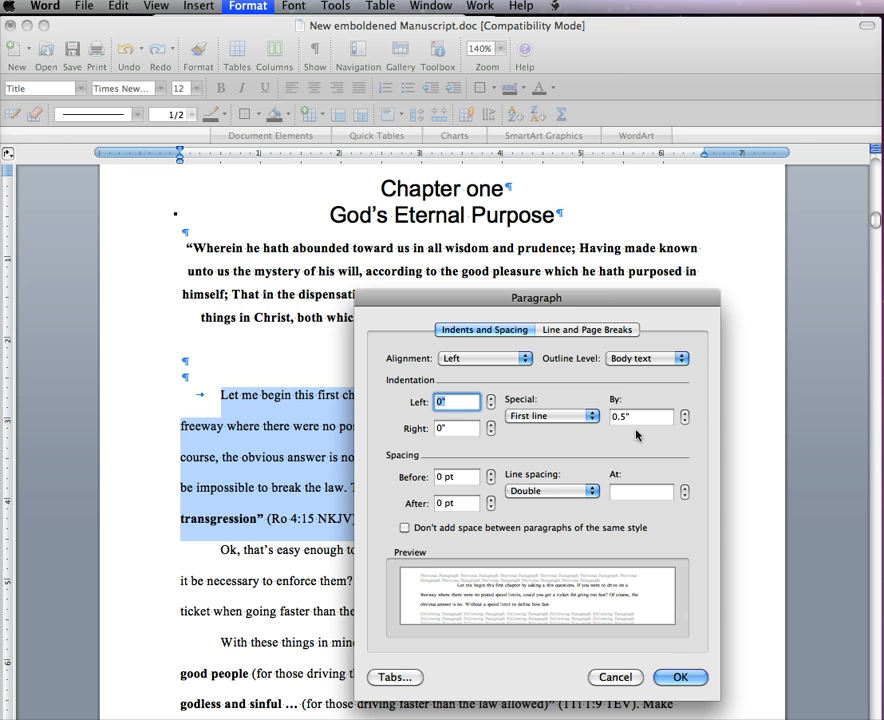
pyautogui.click(678, 677)
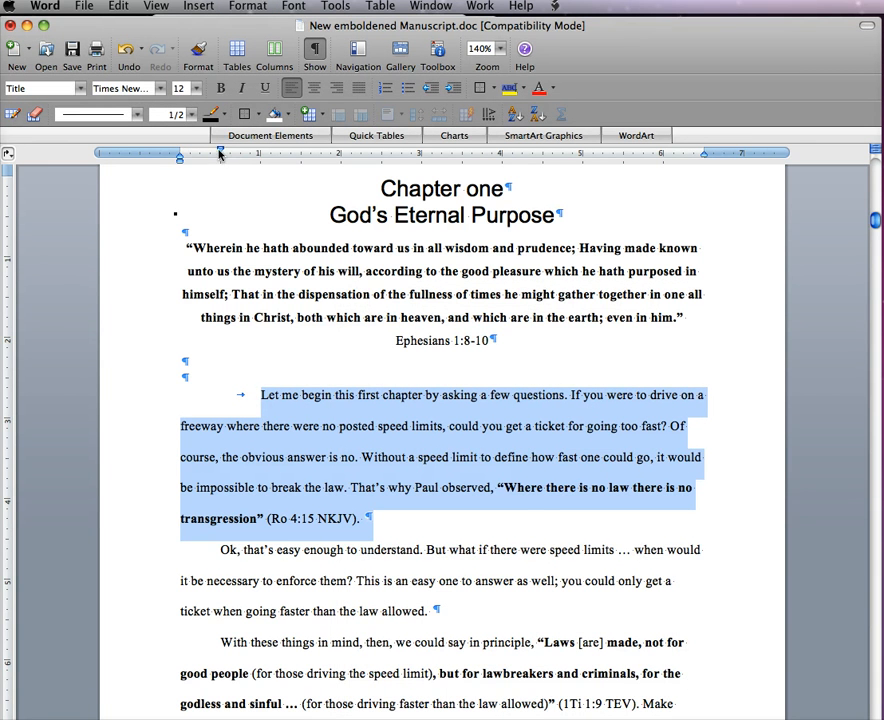
pyautogui.click(259, 397)
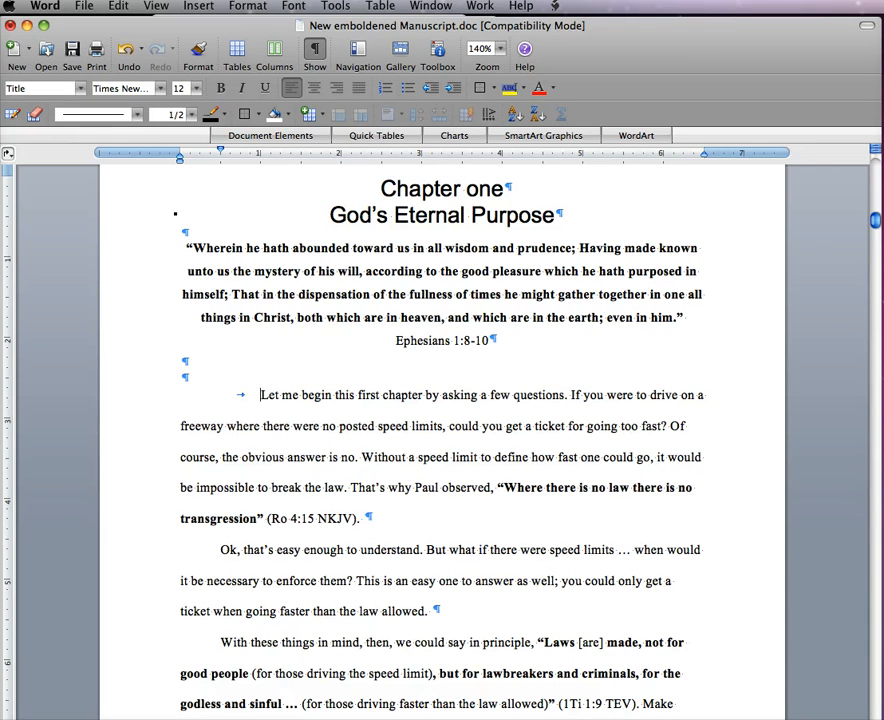
pyautogui.press('BackSpace')
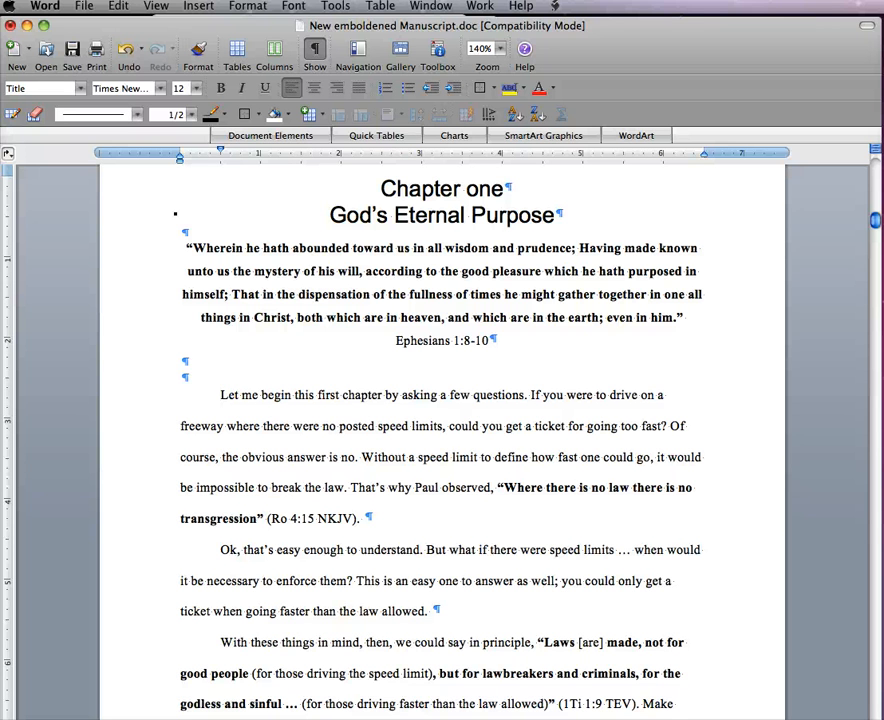
# Switch to the LOGO.jpg image in Preview
pyautogui.press('super+Tab')
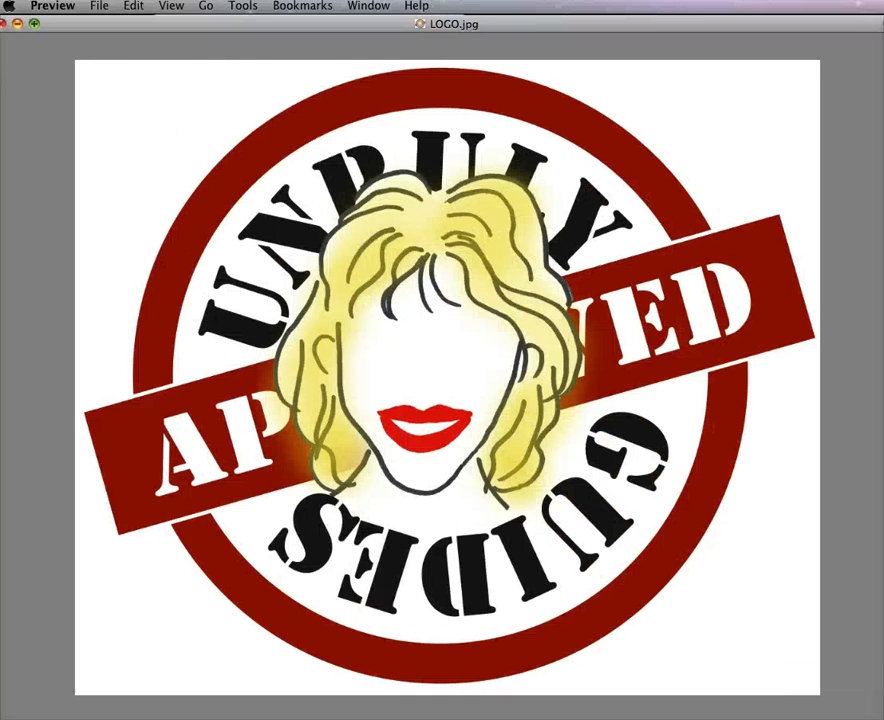